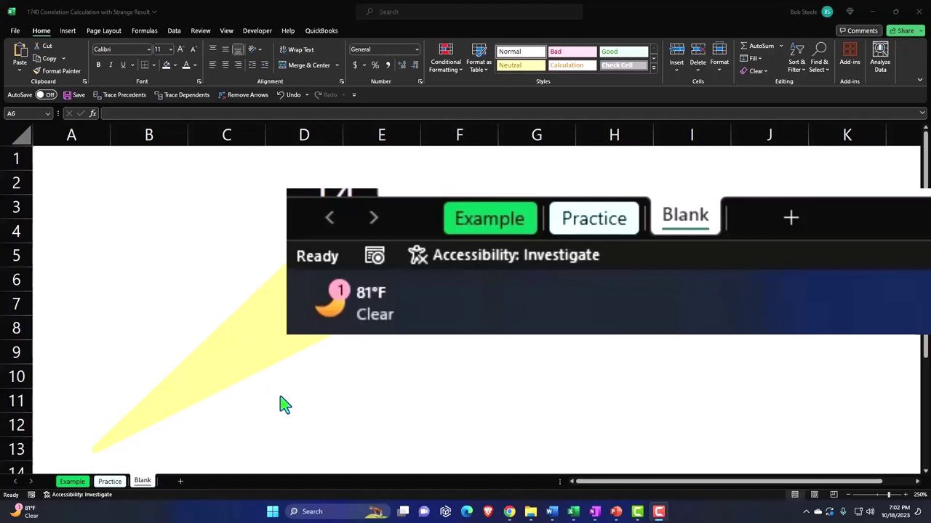
Open the Example sheet and examine the X and Y data, summary statistics and z-score correlation tables
click(73, 482)
click(73, 481)
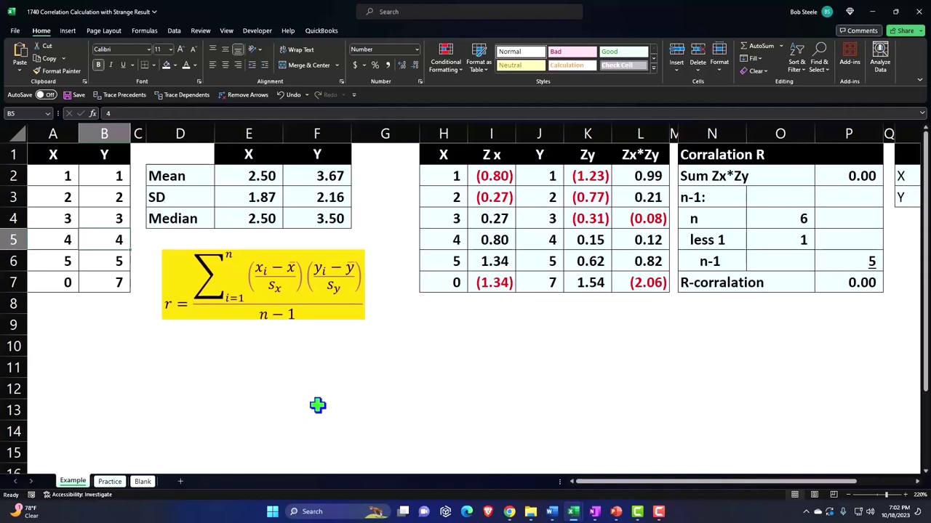
click(59, 157)
key(Return)
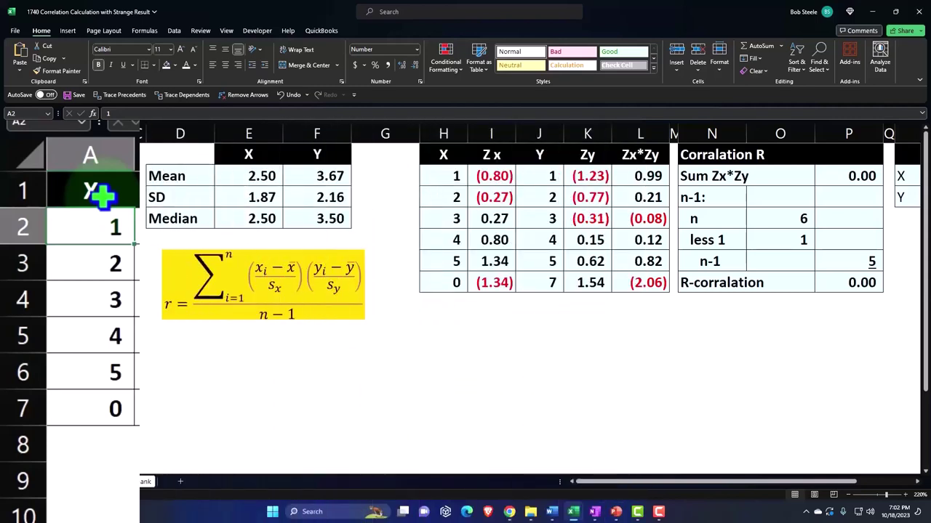
click(423, 213)
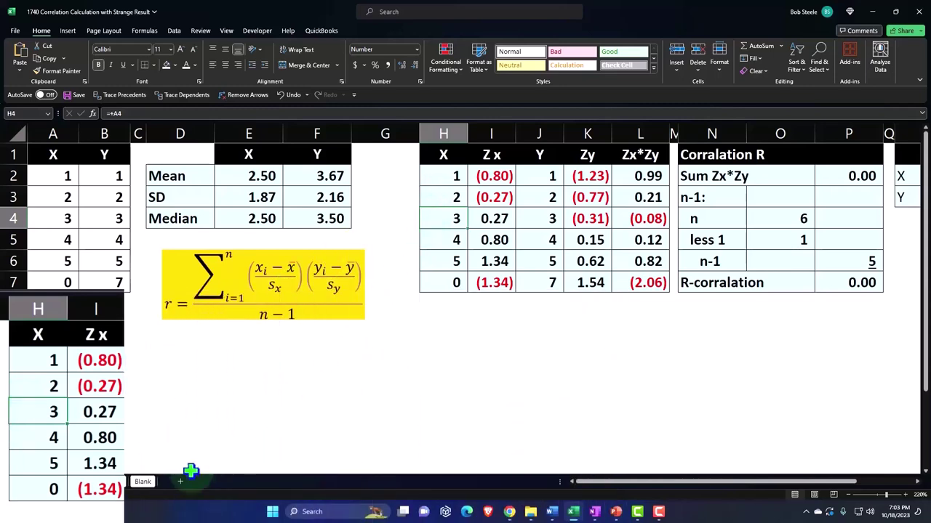
Format every cell of the Blank sheet as Currency with no symbol, zero decimal places and red bracketed negative numbers
click(151, 486)
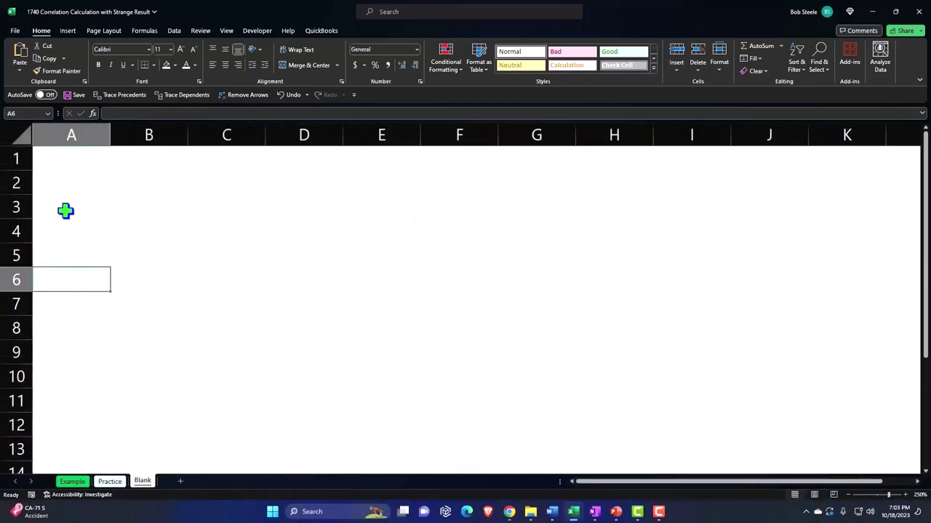
click(20, 135)
right_click(225, 222)
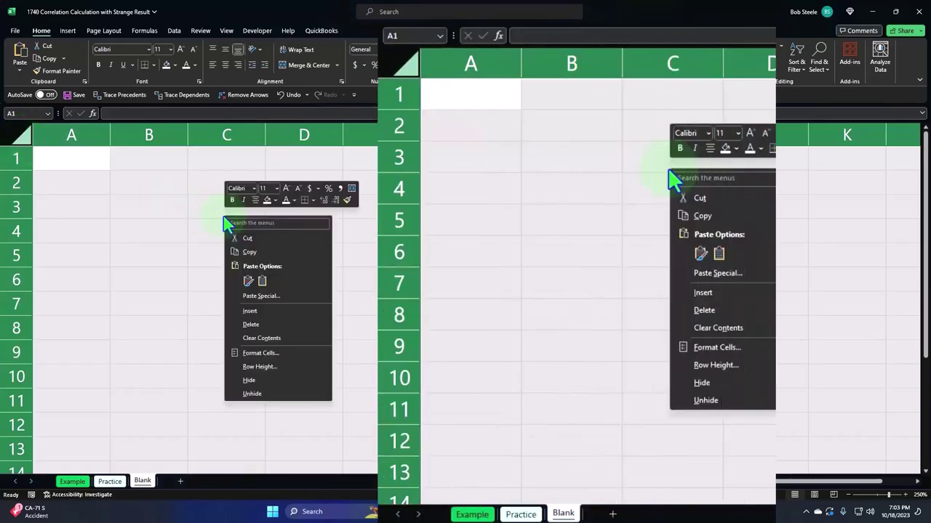
click(261, 353)
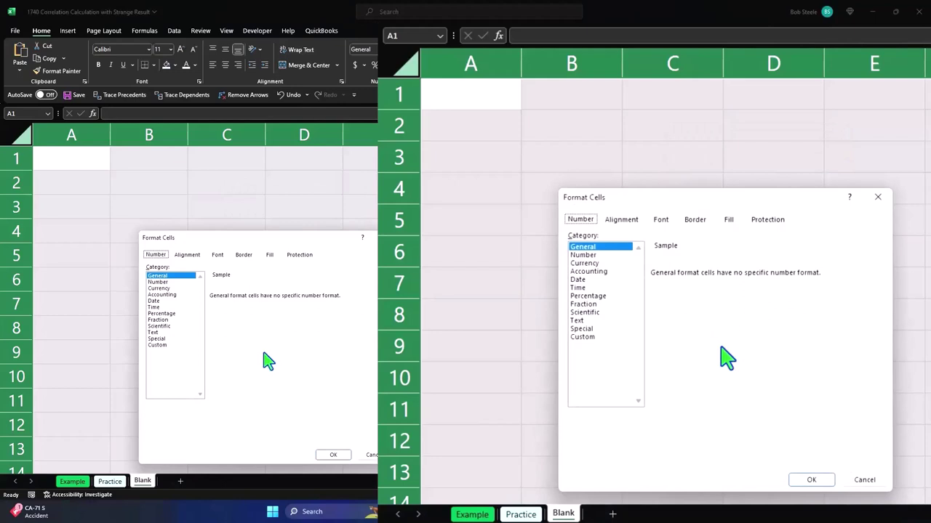
click(162, 288)
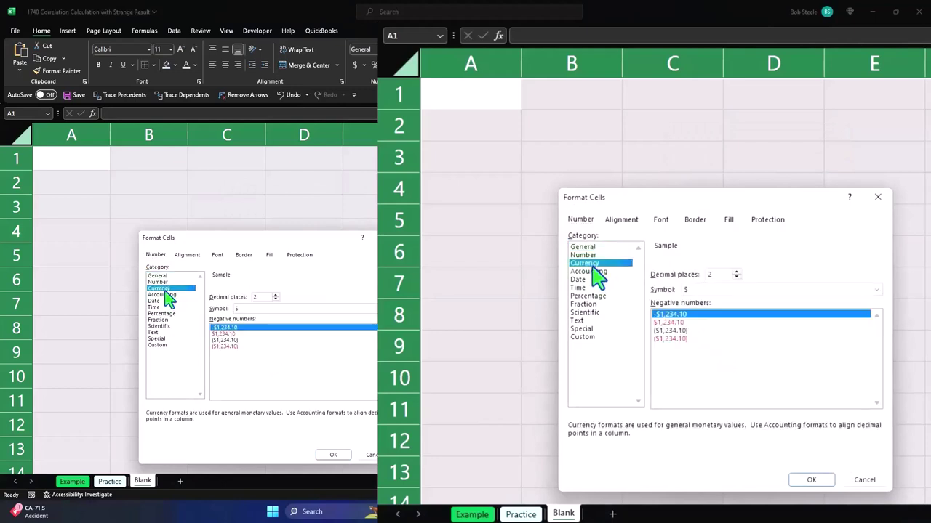
click(231, 346)
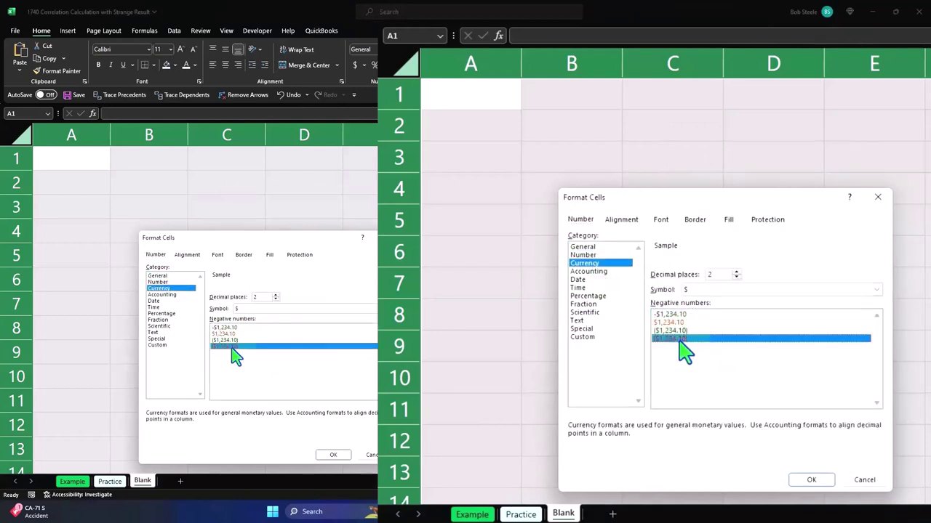
click(260, 309)
click(256, 319)
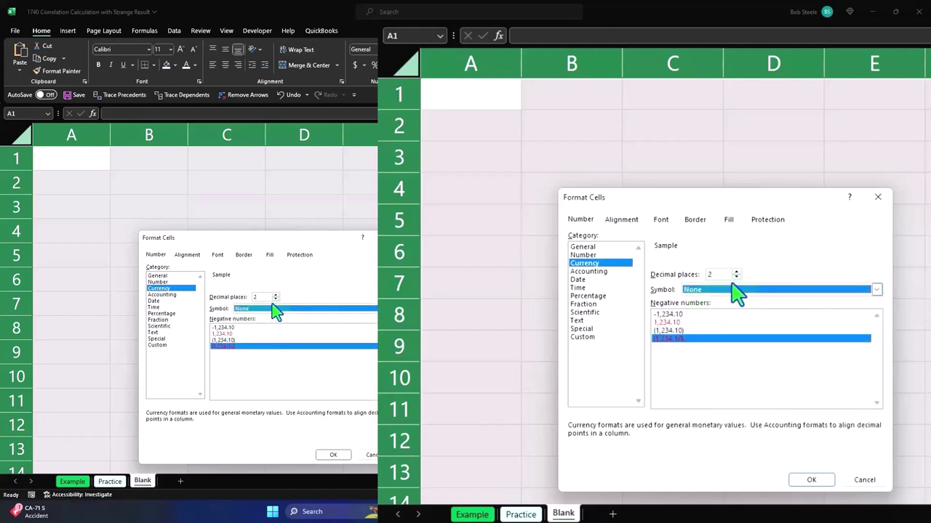
click(275, 299)
click(276, 299)
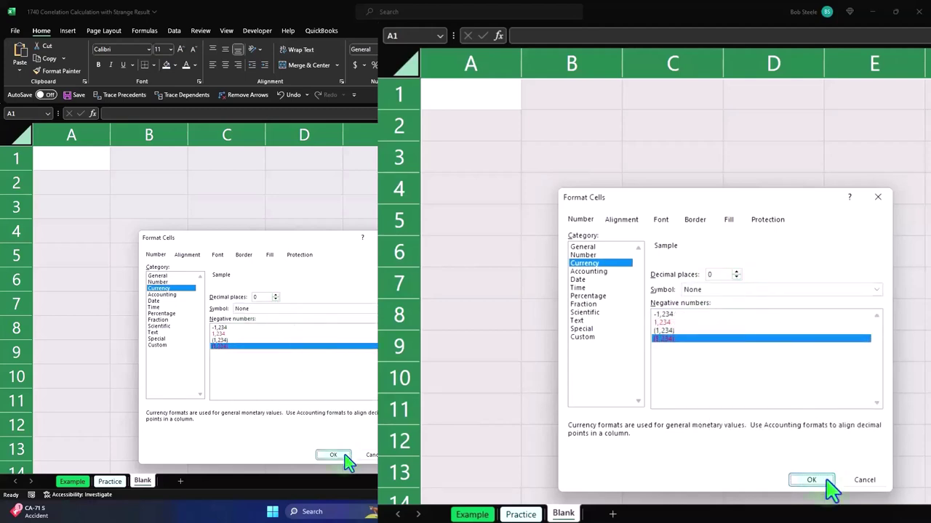
click(343, 456)
click(276, 334)
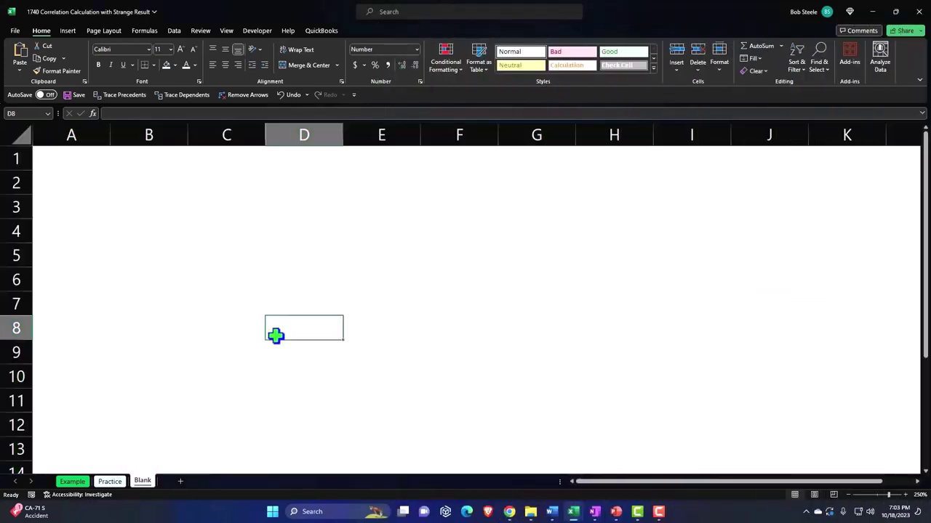
Enter the headers X in A1 and Y in B1
scroll(275, 335, up, 4)
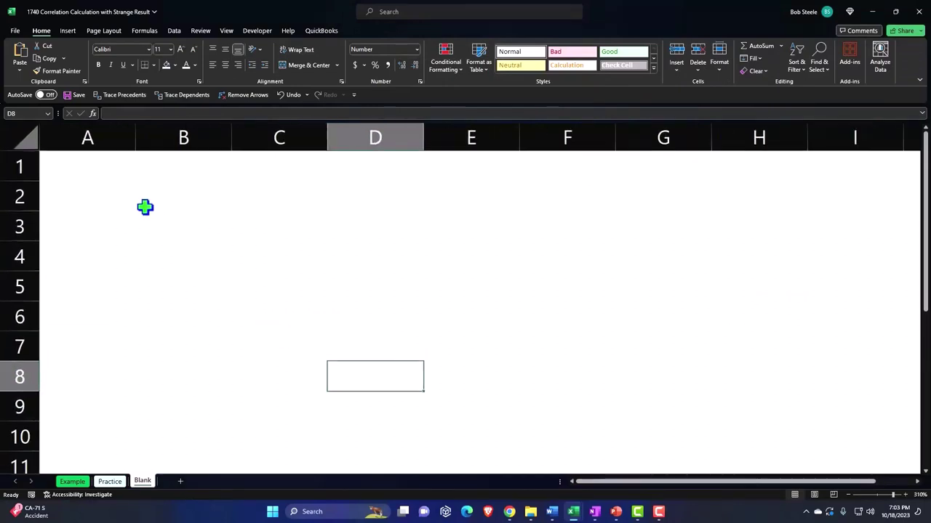
click(102, 168)
text(X)
key(Tab)
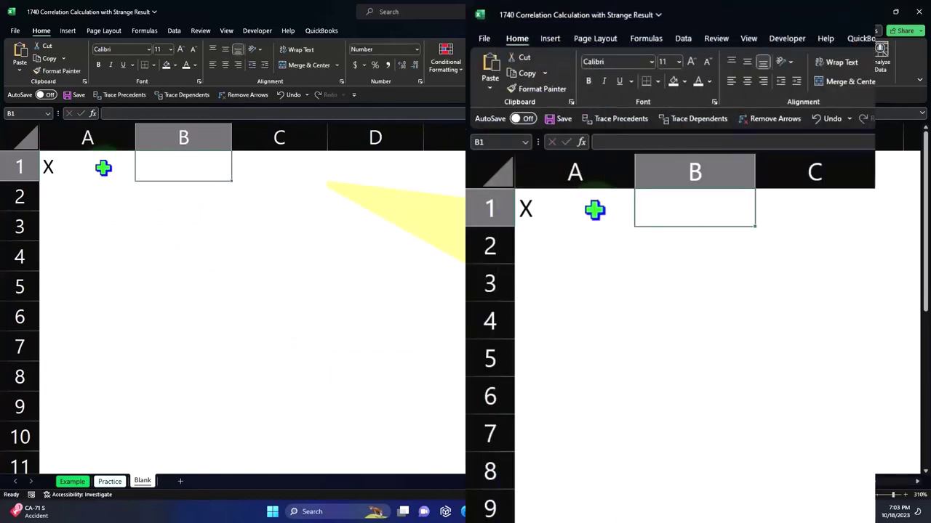
text(Y)
key(Return)
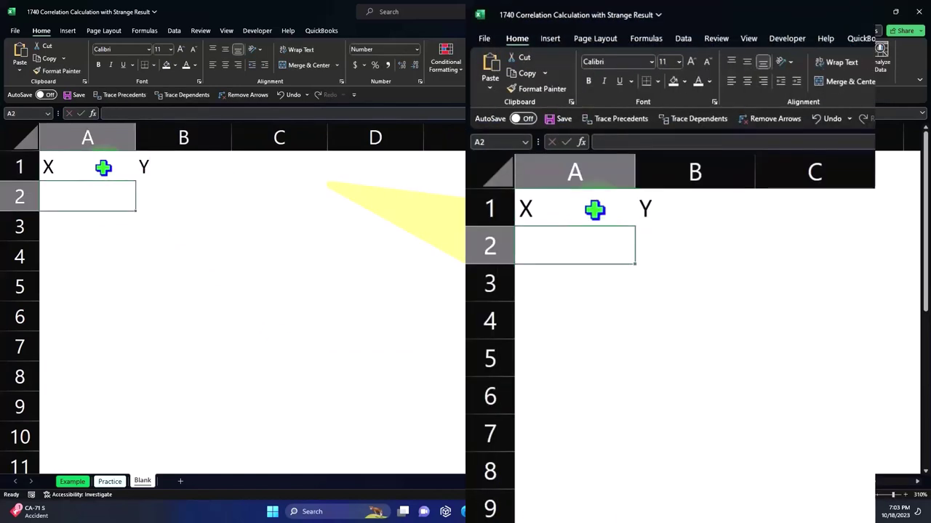
Make all cells of the Blank sheet bold
click(35, 144)
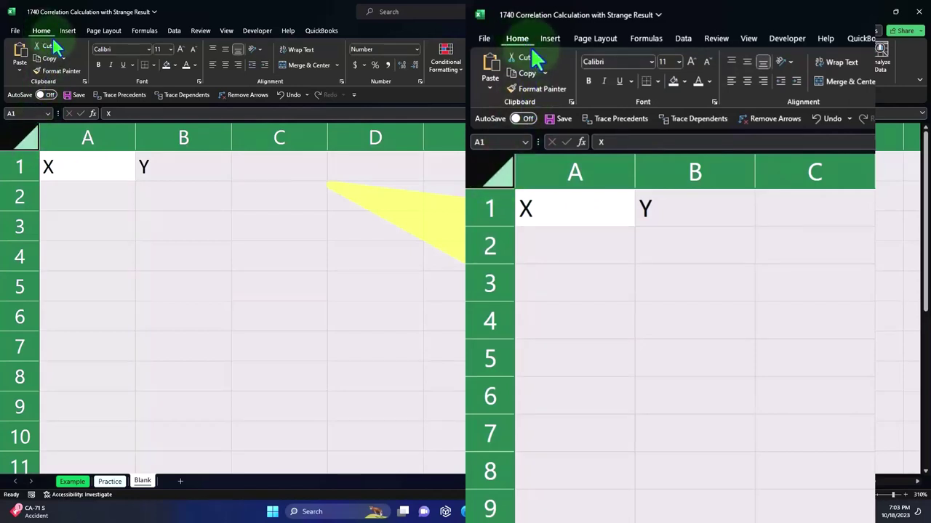
click(101, 65)
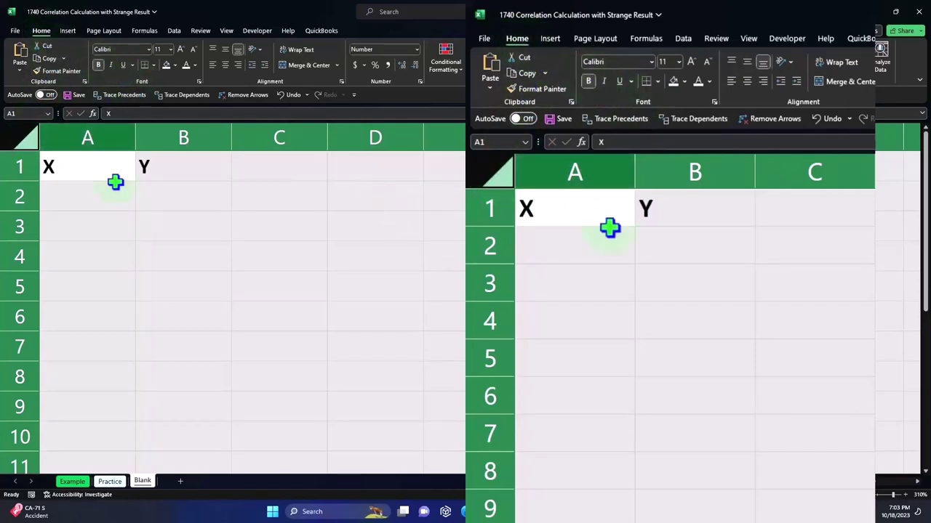
click(123, 220)
click(106, 201)
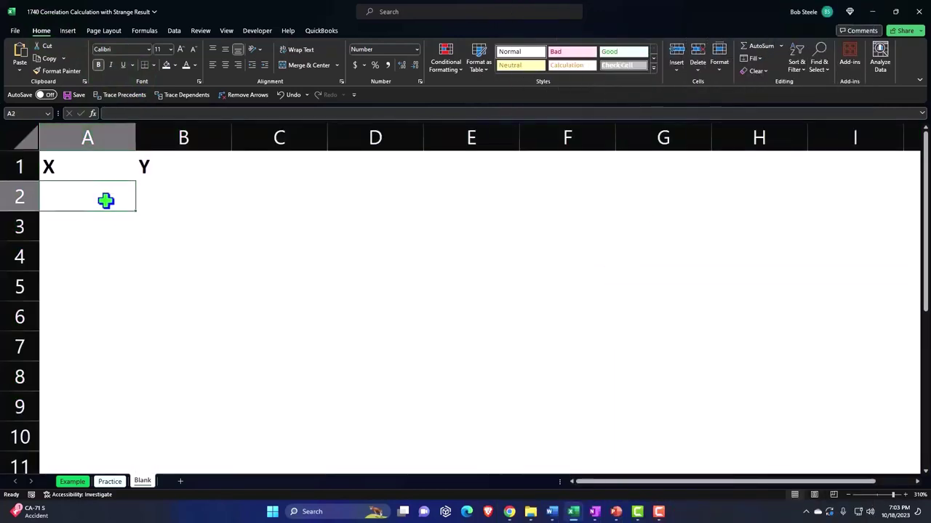
Center the headers in A1:B1 and give them a black fill with white text
drag(110, 165, 154, 169)
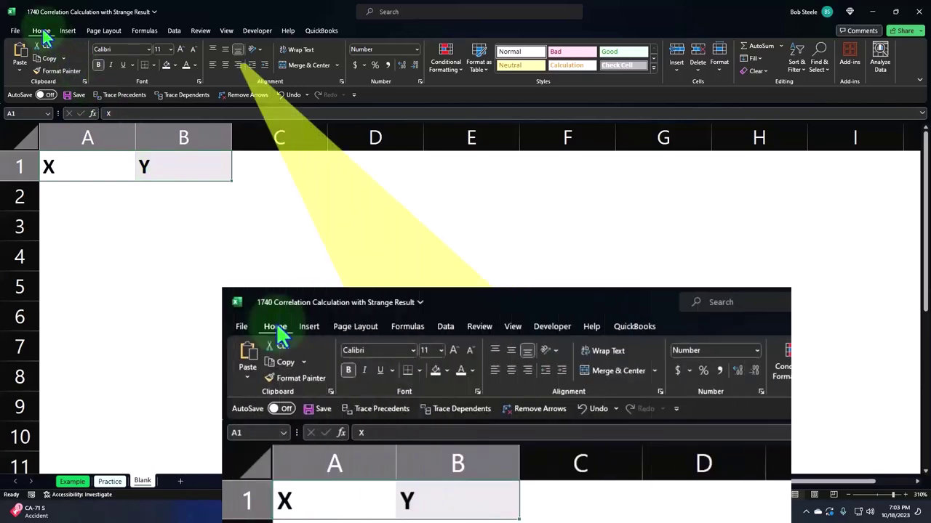
click(227, 66)
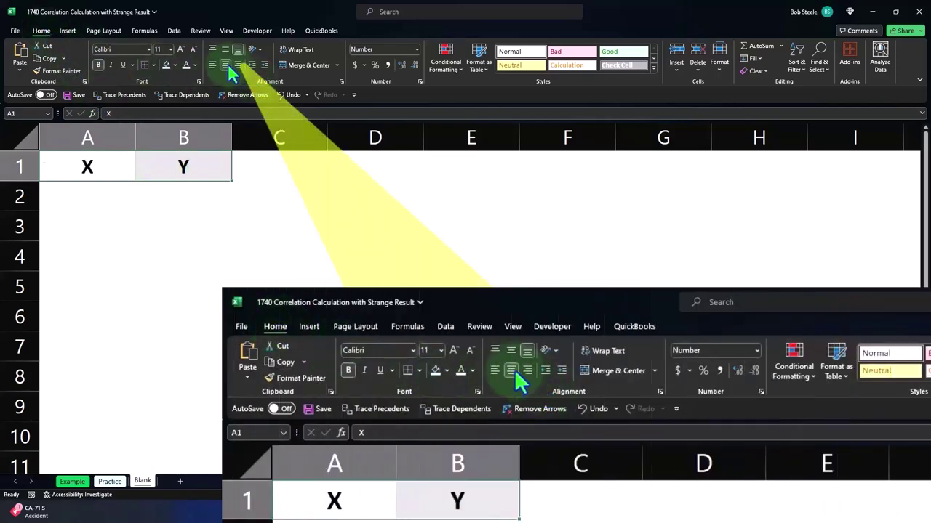
click(175, 66)
click(173, 89)
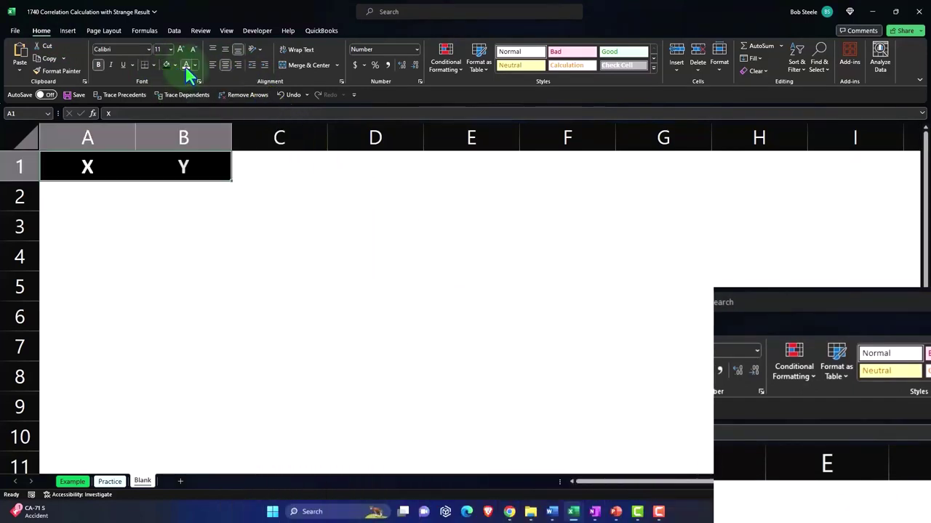
Narrow columns A and B to less than half their width
click(153, 197)
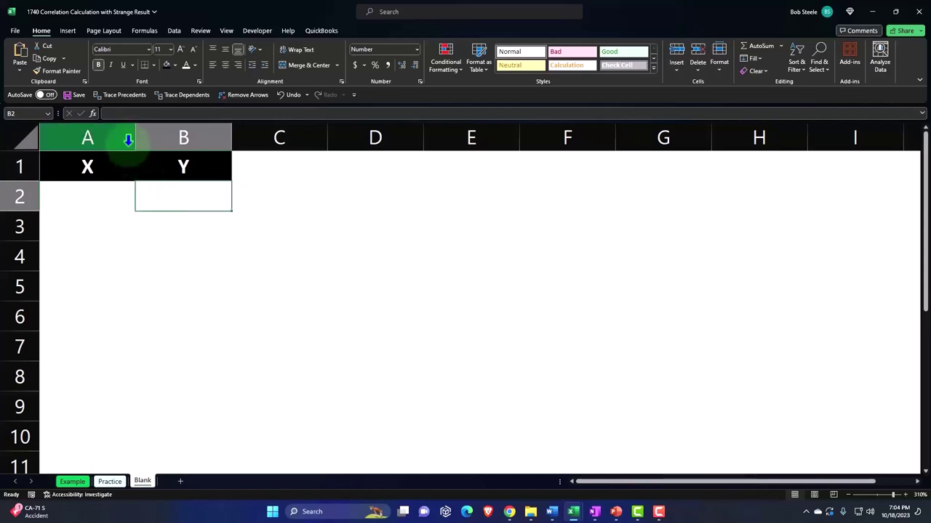
drag(125, 137, 84, 140)
click(69, 190)
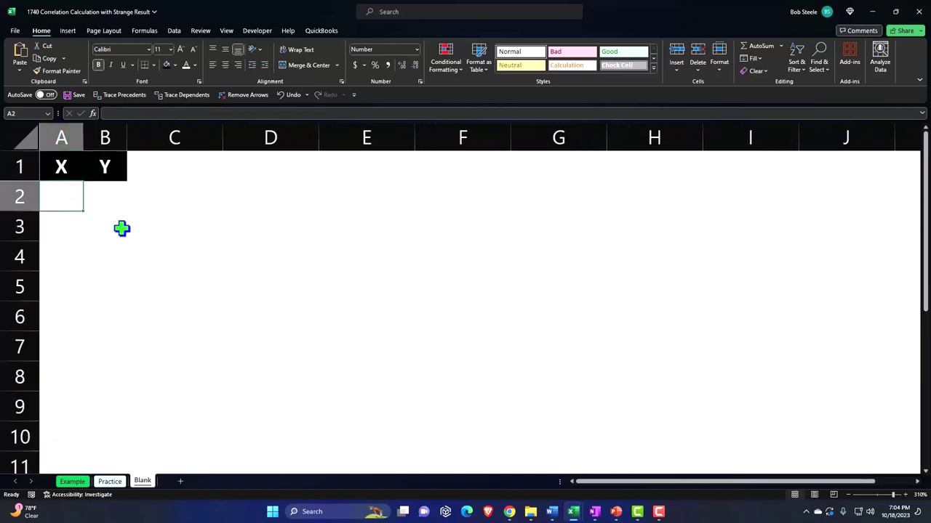
Enter the X values 1, 2, 3, 4, 5 and 0 in A2:A7
text(1)
key(Return)
text(2)
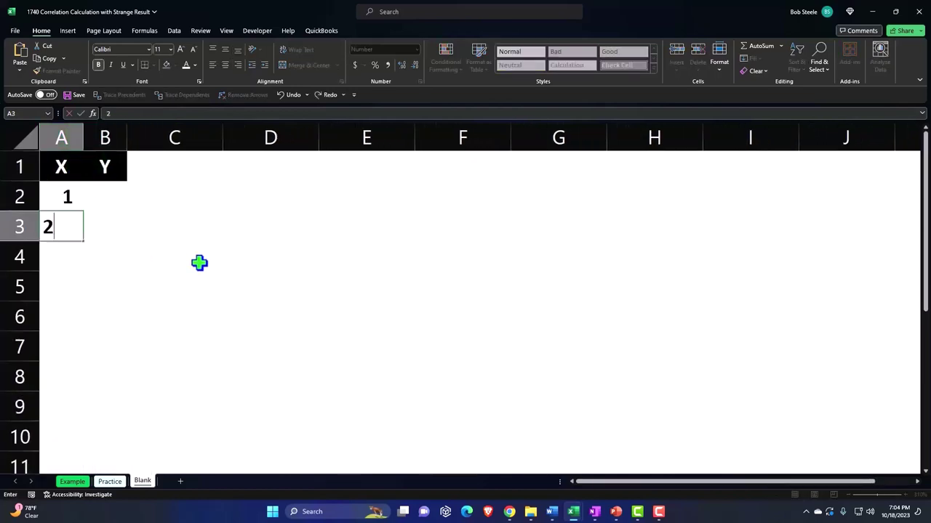
key(Return)
text(3)
key(Return)
text(4)
key(Return)
text(5)
key(Return)
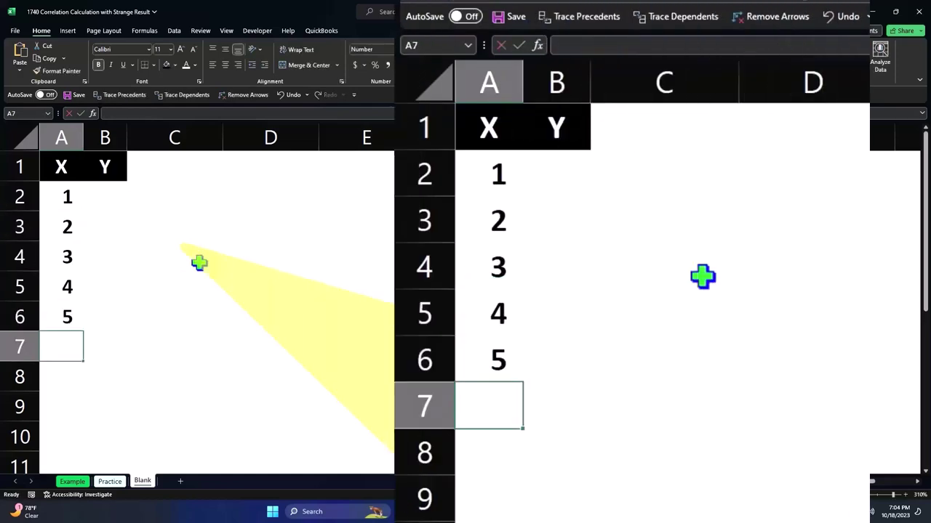
text(0)
key(Return)
Enter the Y values 1, 2, 3, 4, 5 and 7 in B2:B7
key(Up)
key(Up)
key(Up)
key(Up)
key(Up)
key(Up)
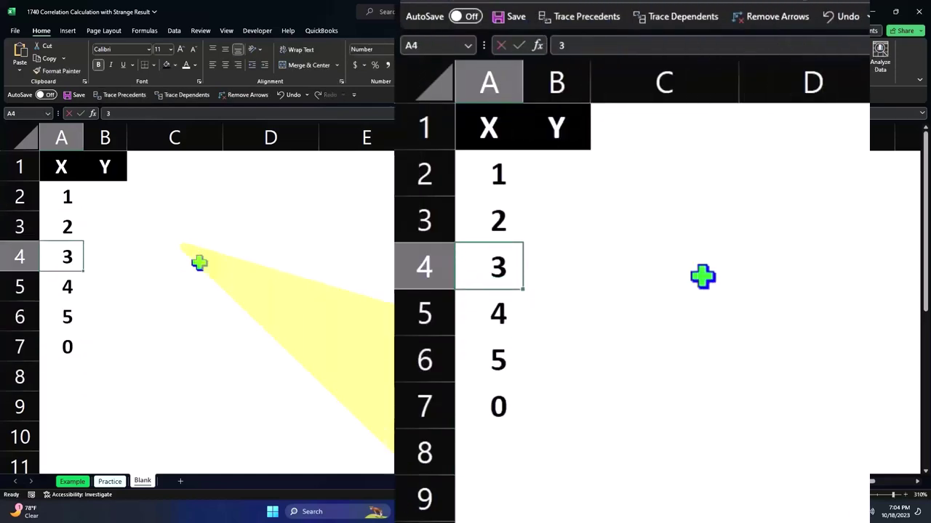
key(Right)
text(1)
key(Return)
text(2)
key(Return)
text(3)
key(Return)
text(4)
key(Return)
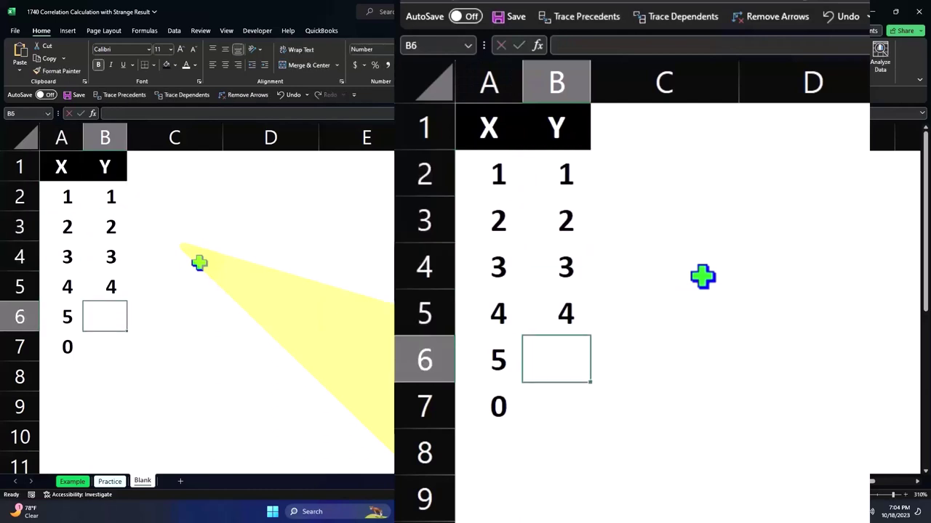
text(5)
key(Return)
text(7)
key(Return)
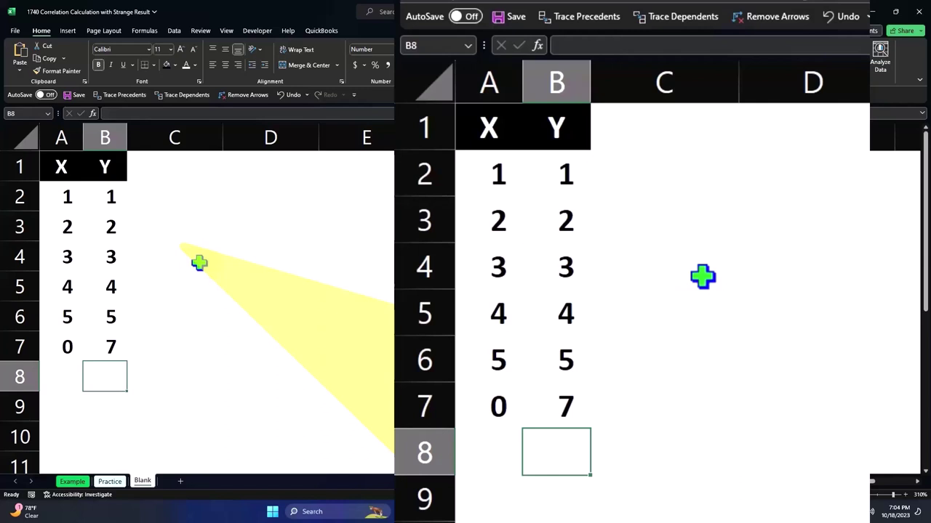
click(106, 203)
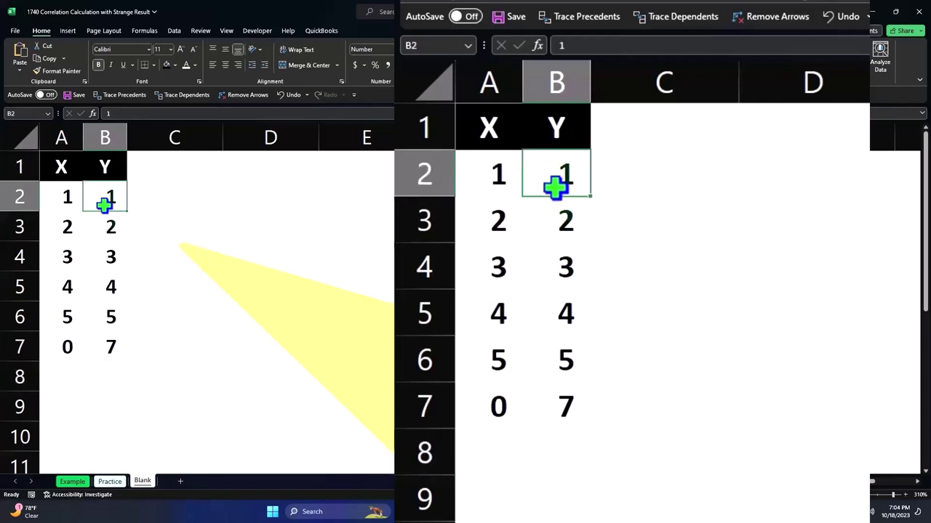
key(Down)
key(Down)
key(Down)
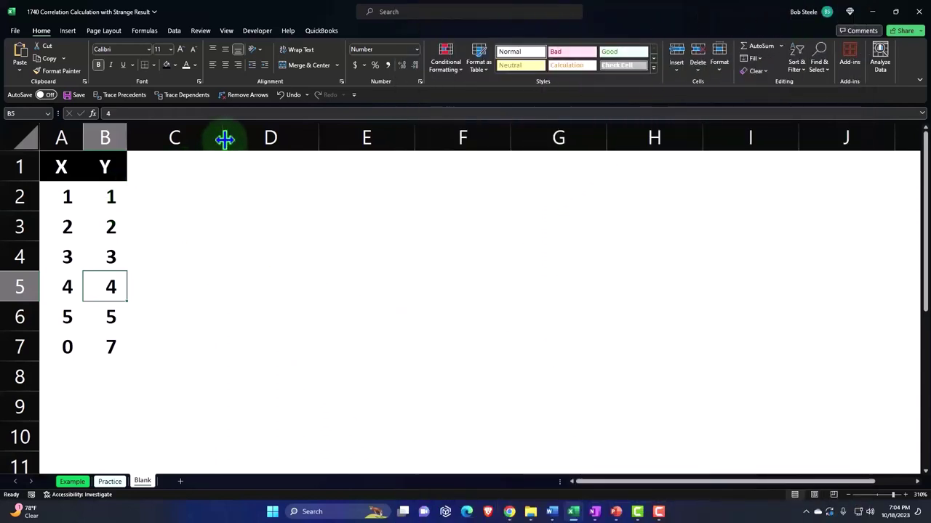
Narrow column C into a spacer and fill E1 and F1 with formulas referencing the headers in A1 and B1
drag(222, 138, 148, 138)
click(189, 170)
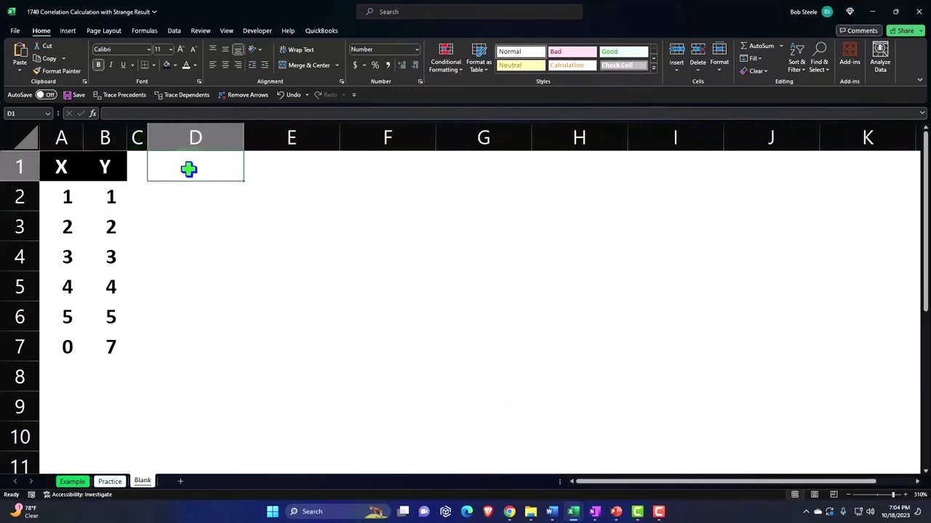
click(273, 165)
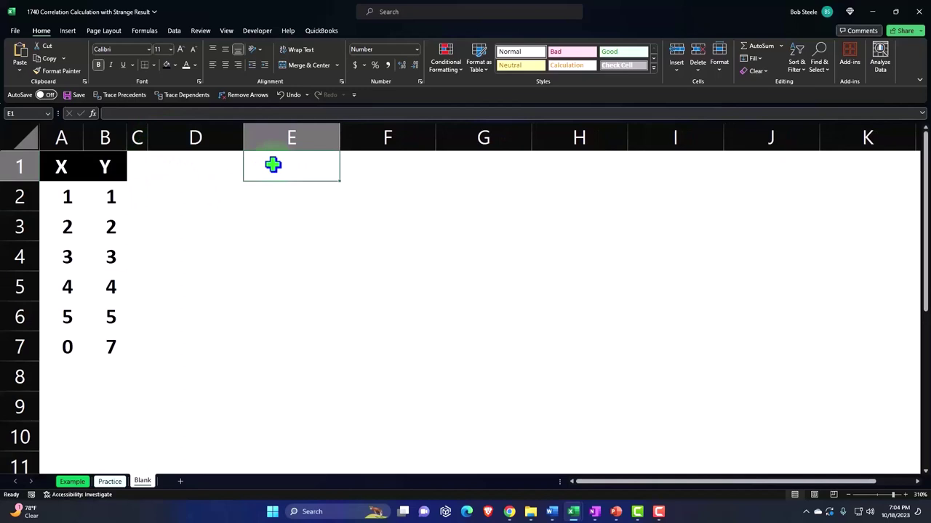
text(=()
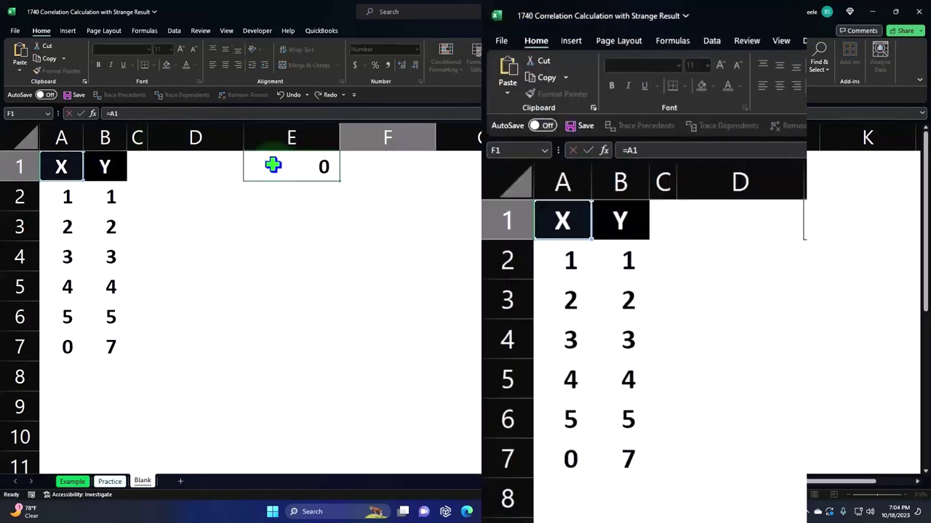
key(Tab)
text(=)
key(Left)
key(Left)
key(Left)
key(Left)
key(Return)
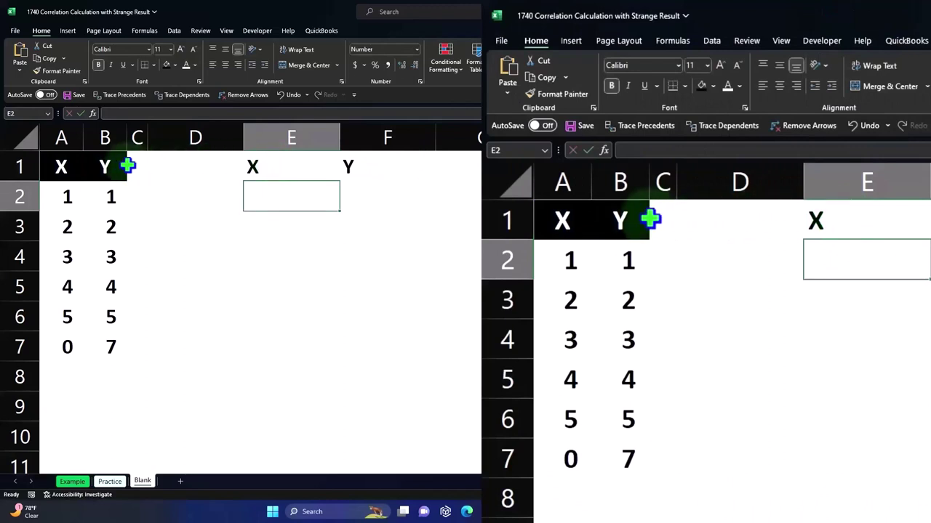
Copy the black header formatting of A1 onto E1:F1
click(65, 167)
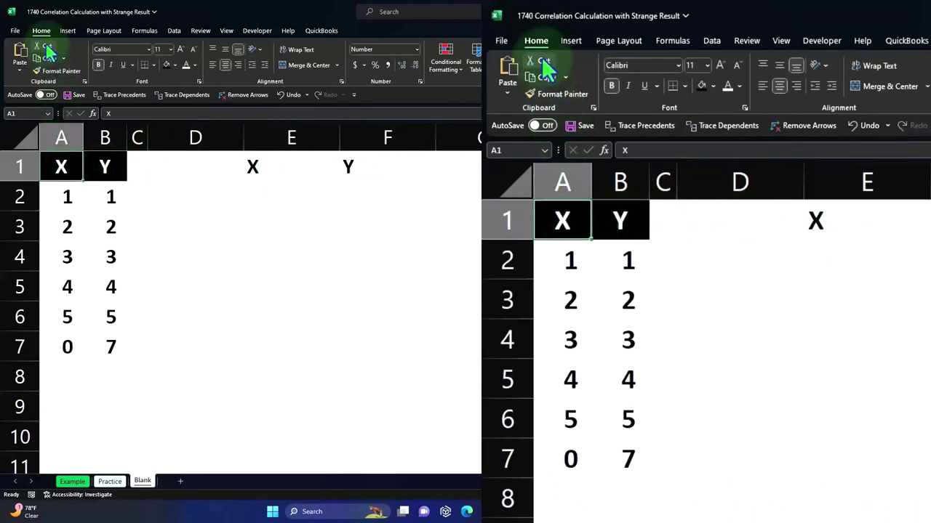
click(49, 71)
drag(318, 162, 363, 167)
click(215, 194)
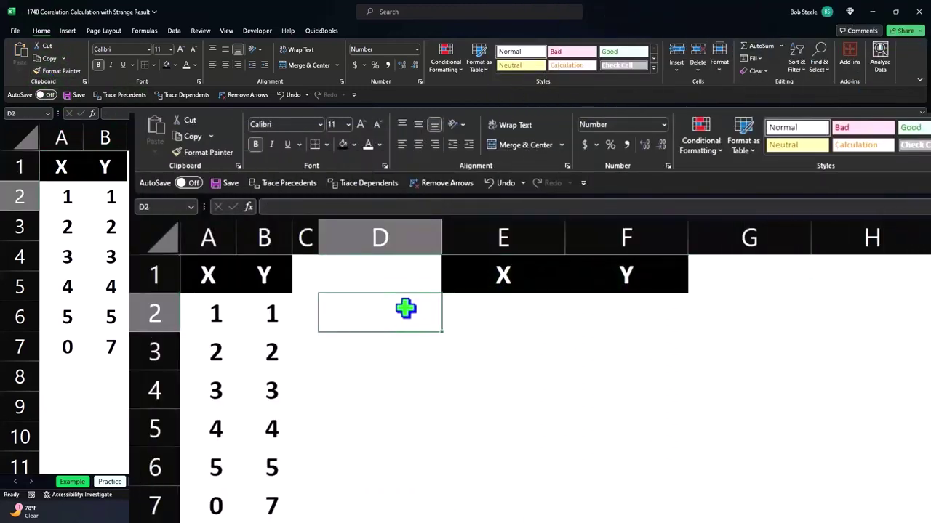
Label the summary table rows Mean in D2 and SD in D3
text(Mean)
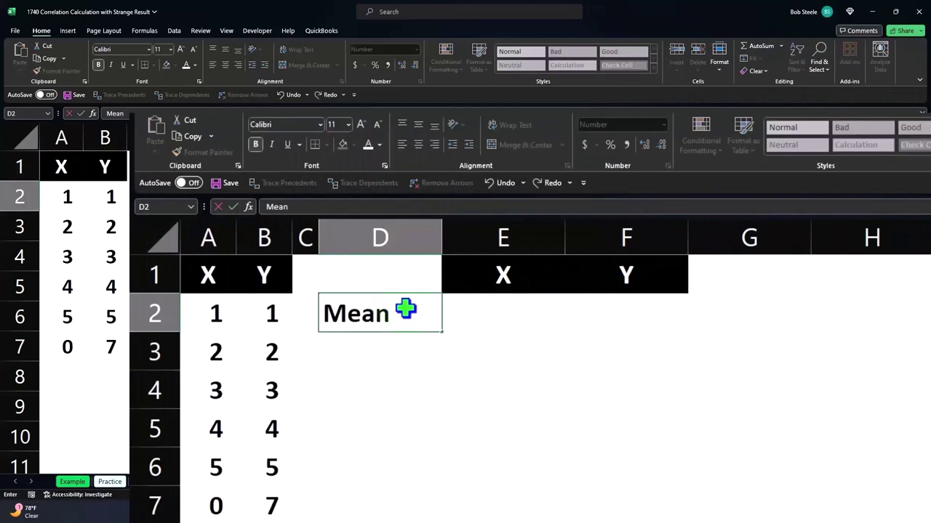
key(Return)
text(SD)
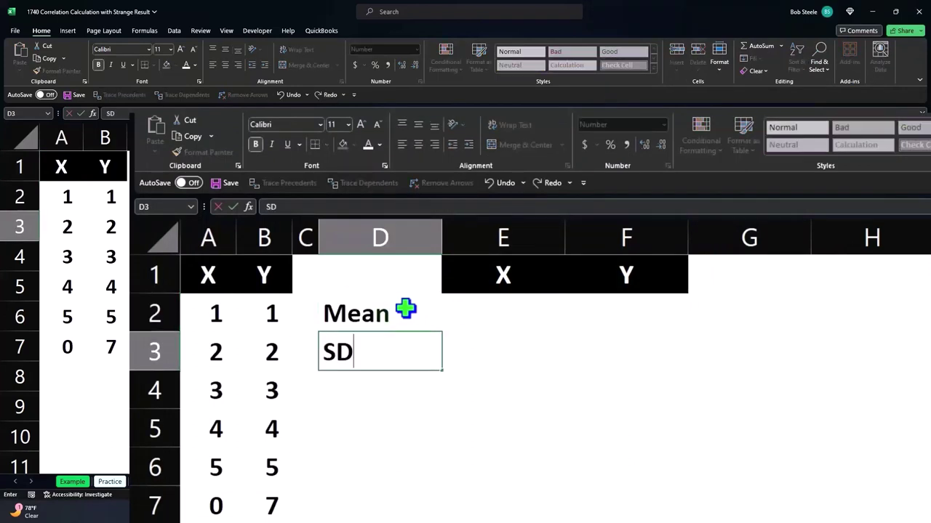
key(Tab)
Calculate the mean of X in E2 with an AVERAGE formula over A2:A7
key(Up)
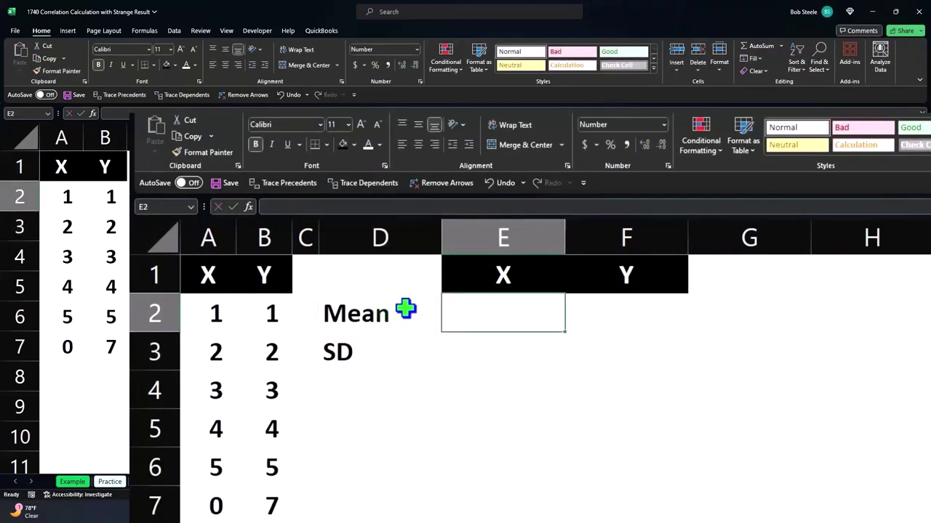
text(=aver)
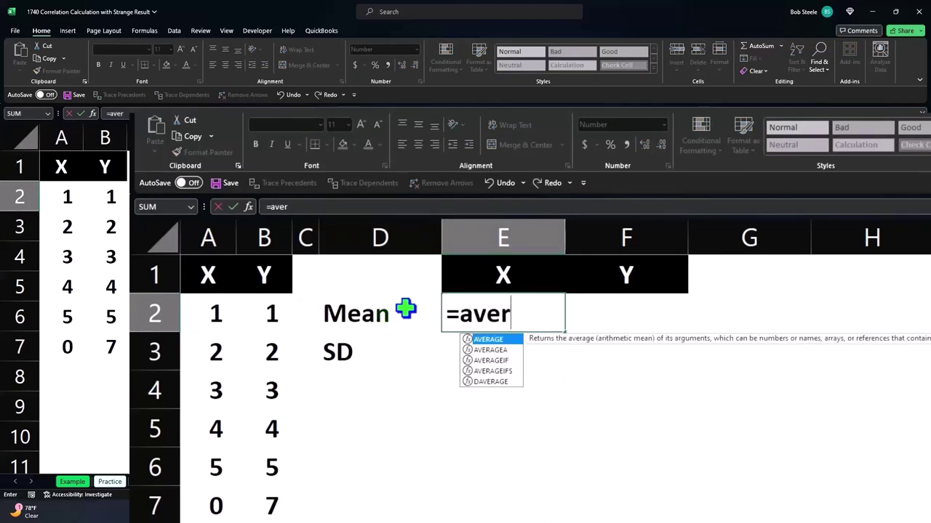
key(Tab)
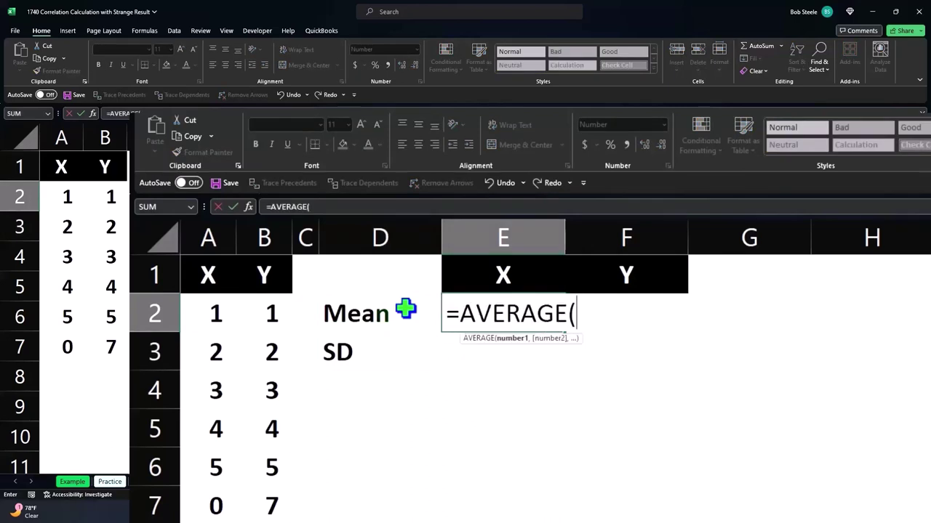
key(Left)
key(Left)
key(Left)
key(Left)
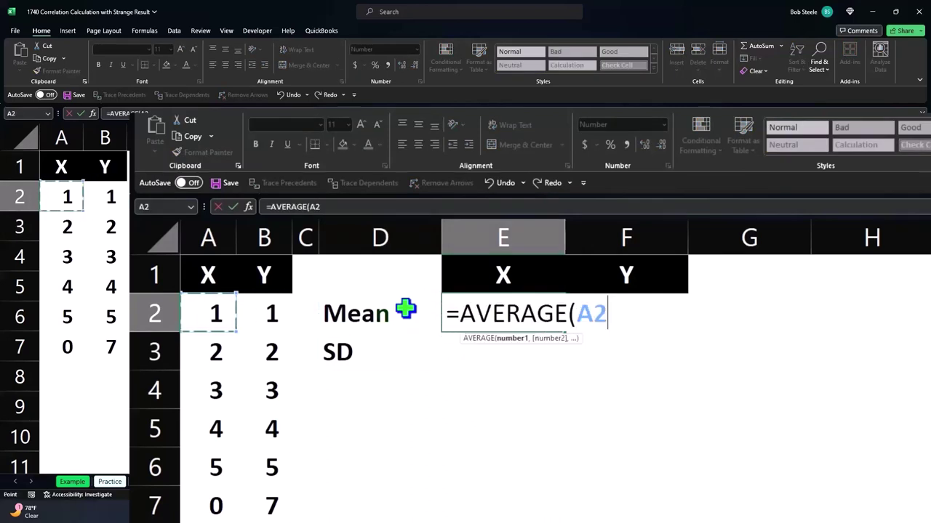
key(ctrl+shift+Down)
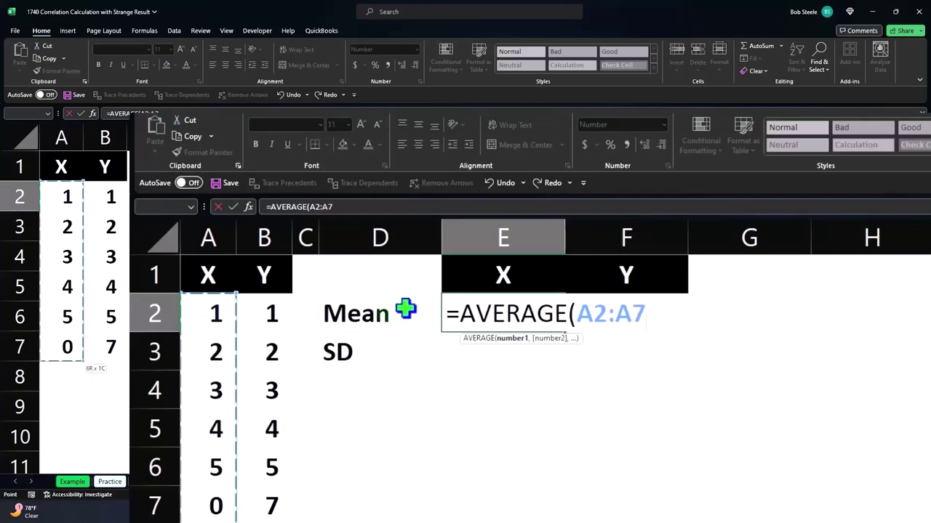
key(Return)
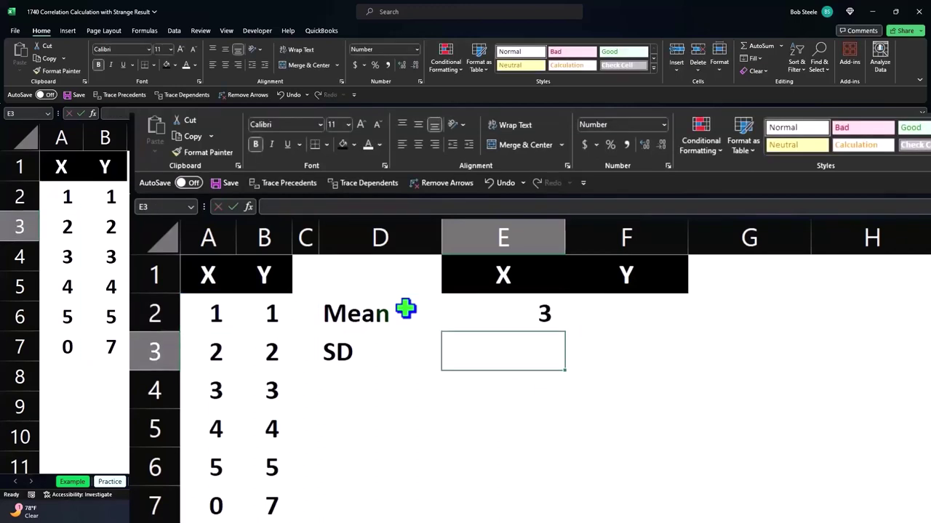
Format the X mean in E2 to two decimals and fill its formula across to F2 for Y
key(Up)
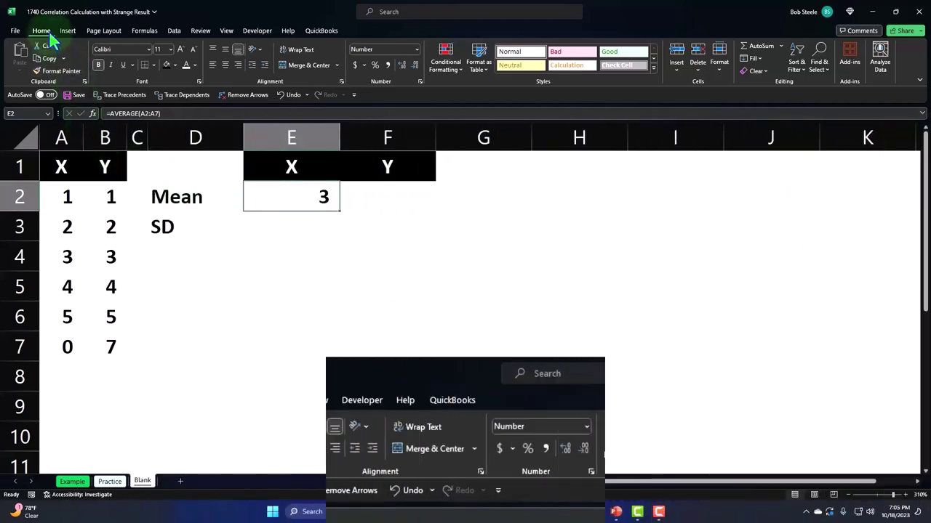
click(400, 65)
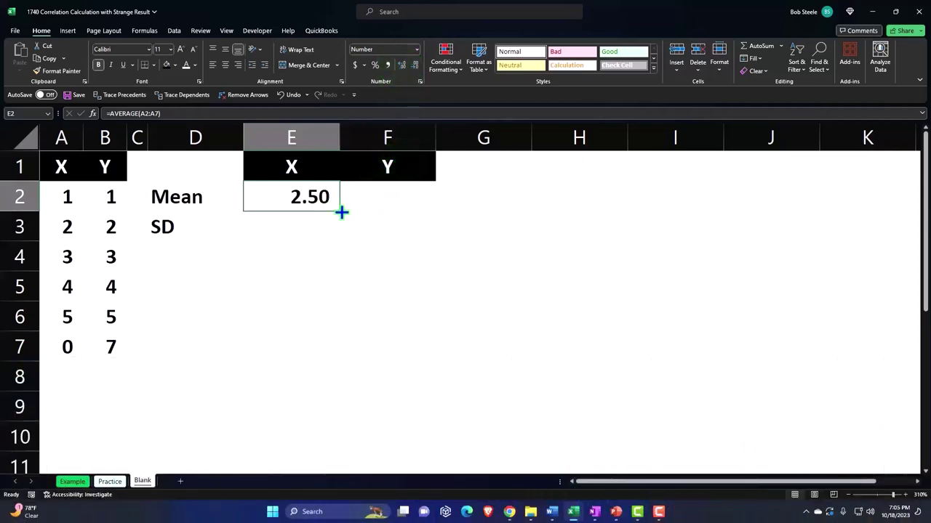
drag(341, 212, 412, 210)
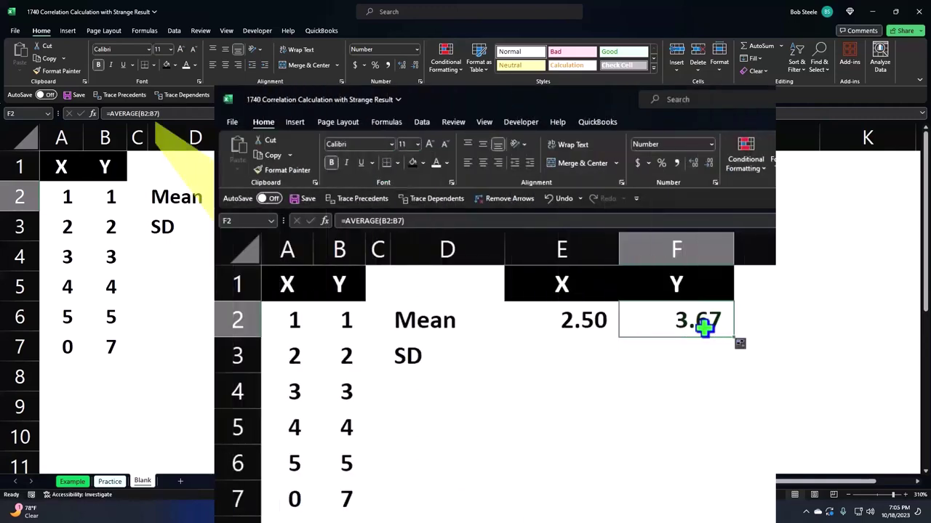
double_click(410, 204)
key(Return)
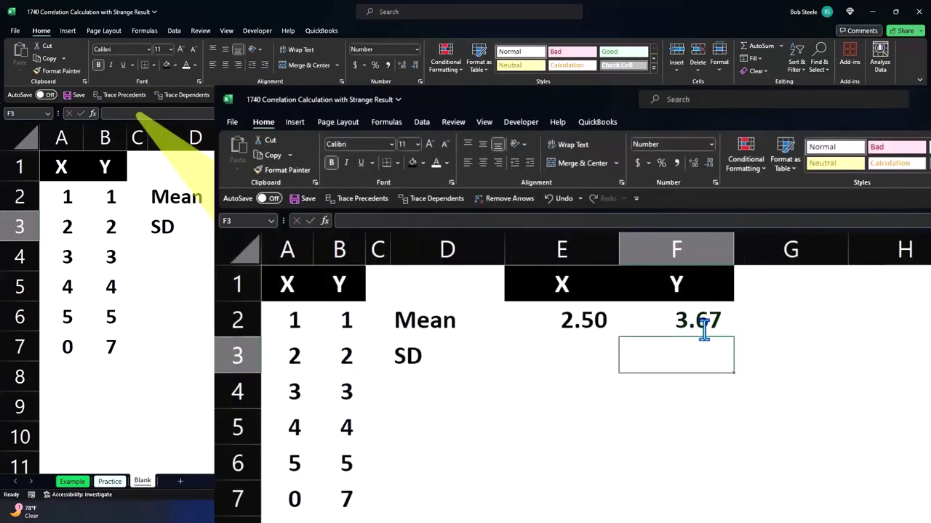
Calculate the sample standard deviation of X in E3 with STDEV.S over A2:A7
key(Left)
text(=st)
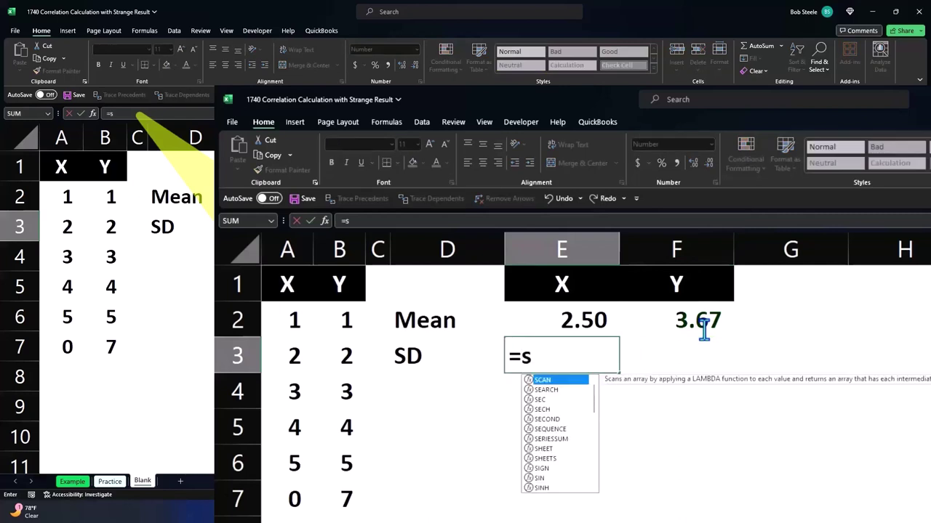
key(Down)
key(Down)
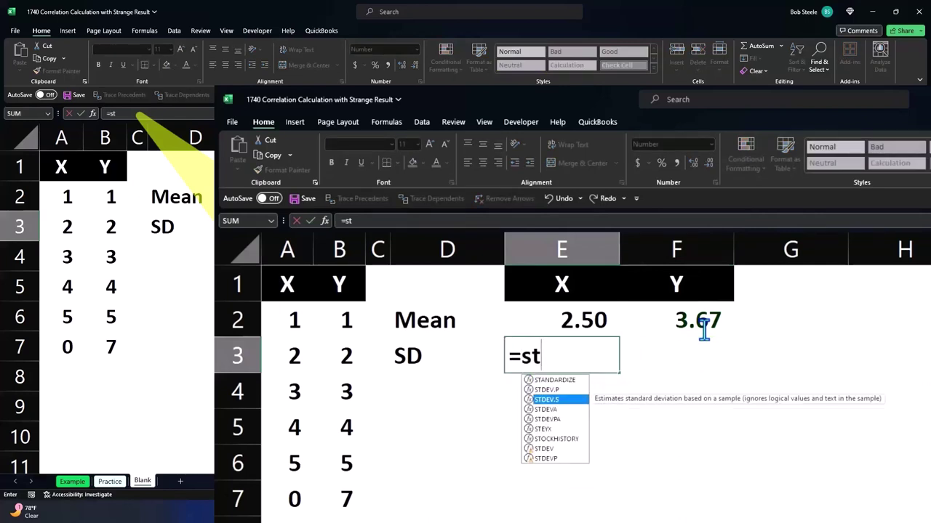
key(Tab)
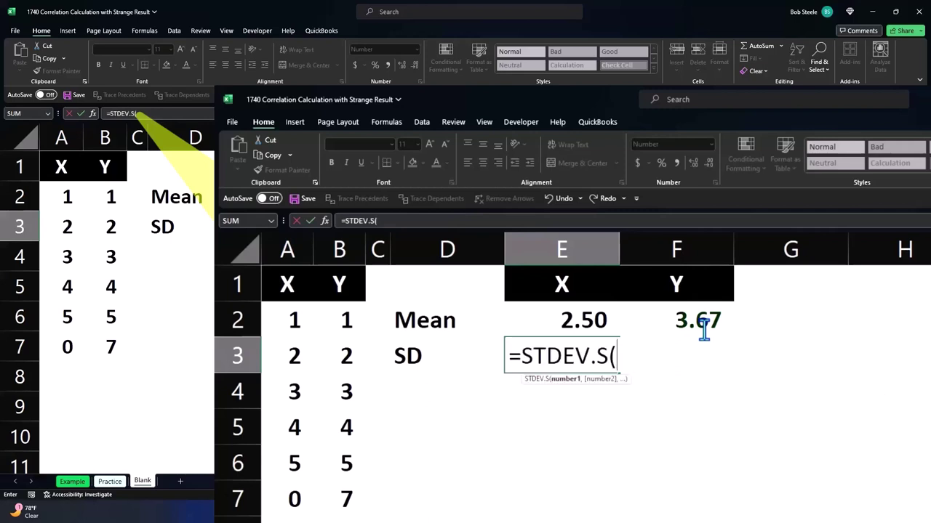
key(Left)
key(Left)
key(Left)
key(Left)
key(Up)
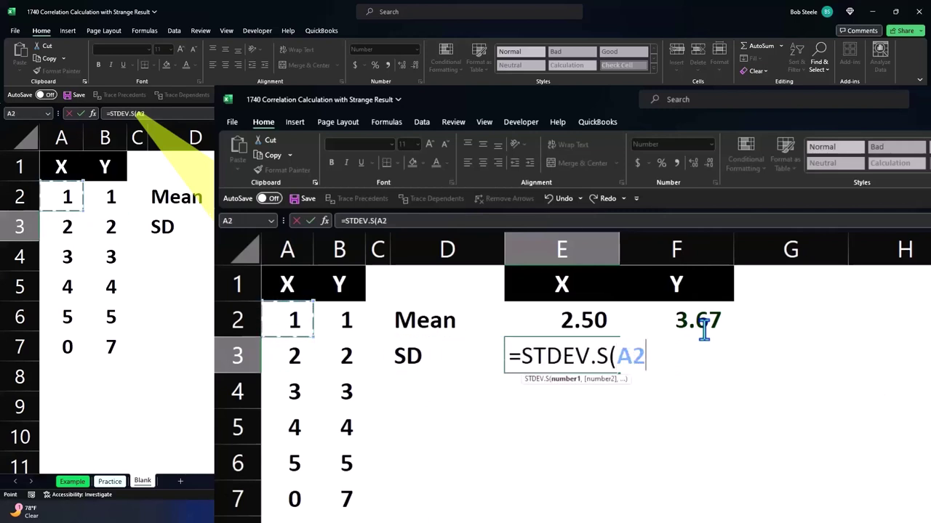
key(shift+Down)
key(shift+Down)
key(shift+Down)
key(shift+Down)
key(shift+Down)
key(Return)
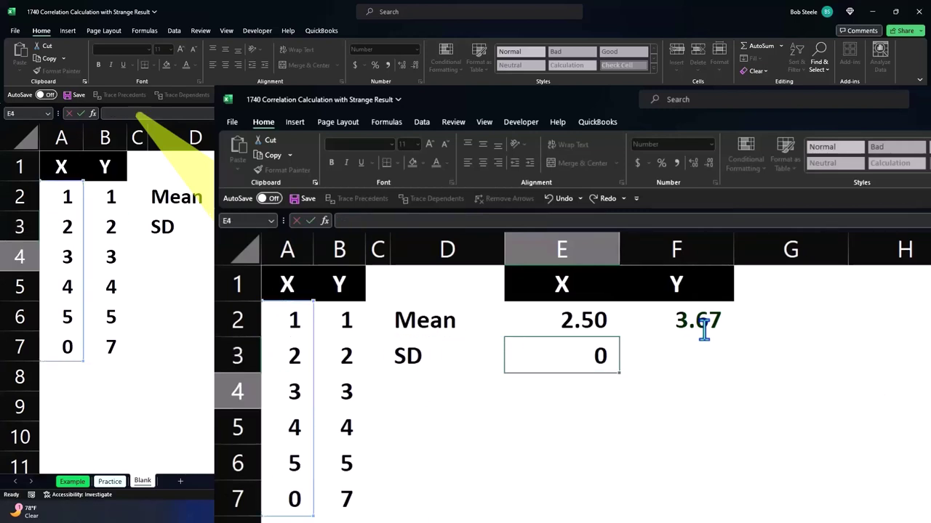
Format the X standard deviation in E3 to two decimals and fill its formula across to F3 for Y
key(Up)
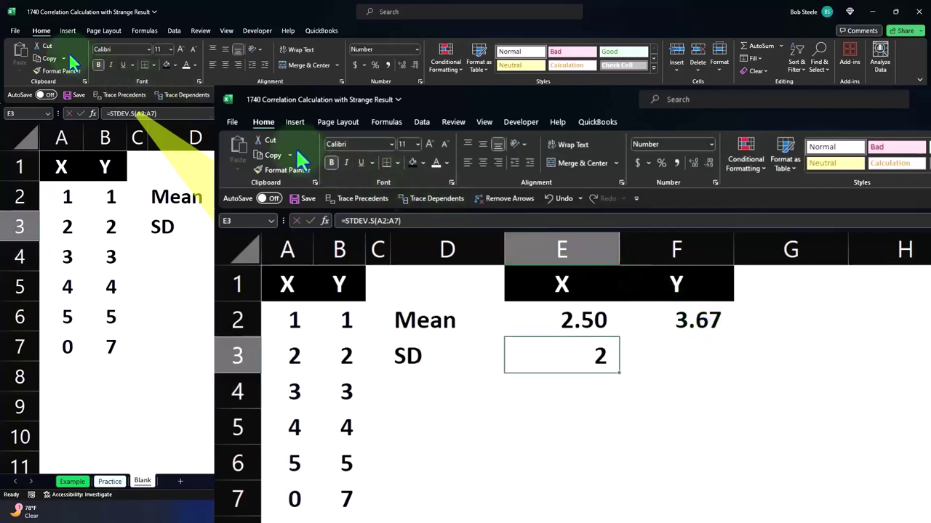
click(693, 171)
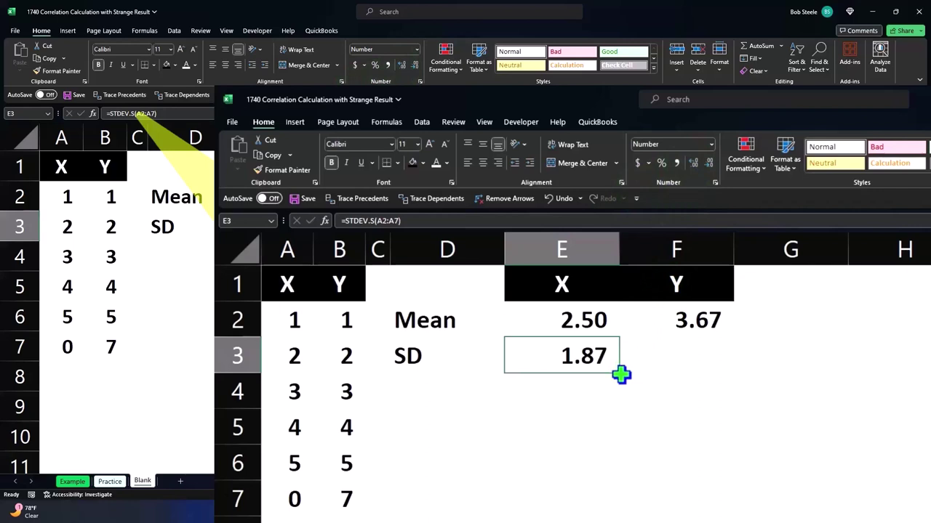
drag(624, 375, 691, 365)
double_click(401, 235)
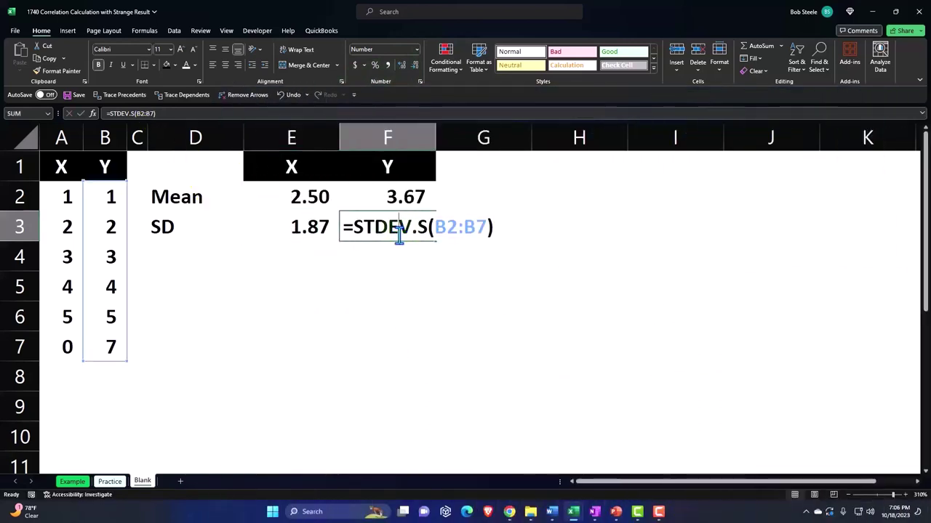
key(Return)
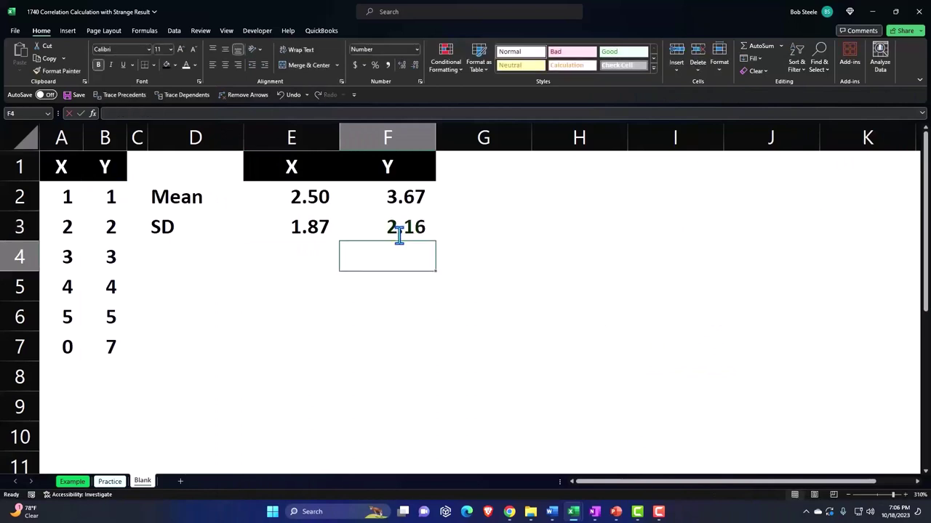
Narrow columns E and F together so they fit the summary values more closely
drag(311, 131, 343, 131)
drag(733, 158, 686, 162)
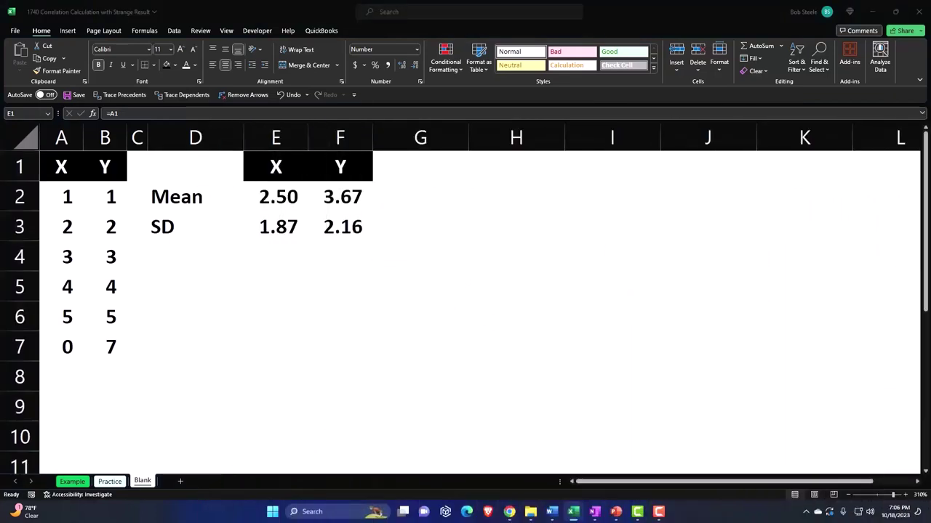
Paste the yellow correlation formula text box below the Mean and SD table and narrow it to end near column F's edge
key(ctrl+v)
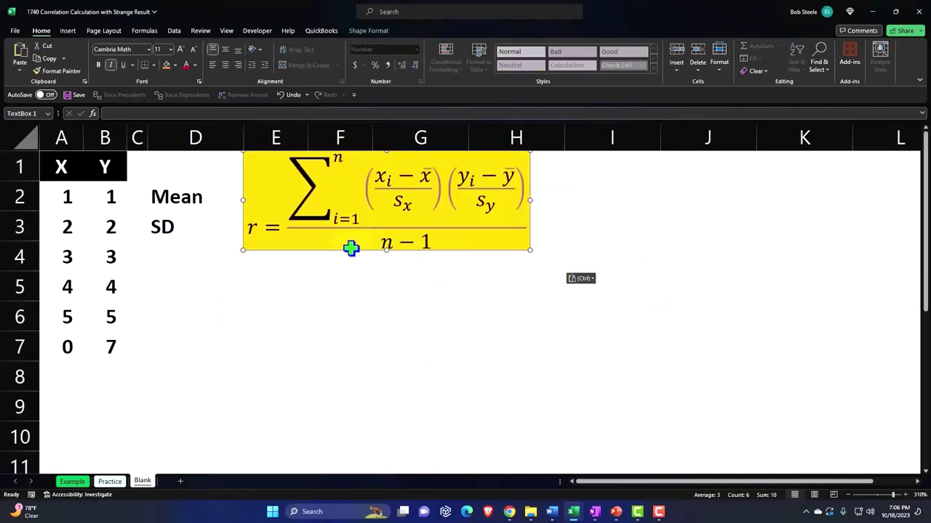
drag(261, 252, 152, 382)
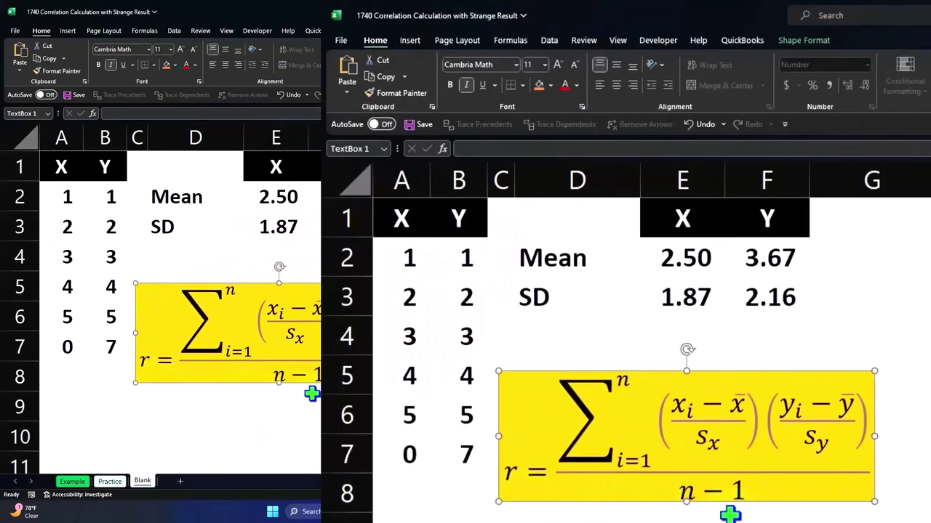
drag(875, 500, 794, 468)
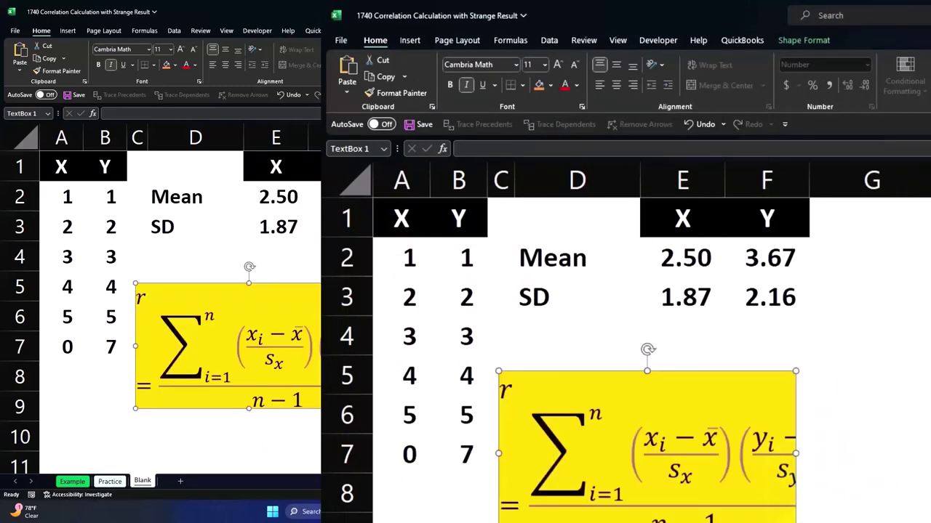